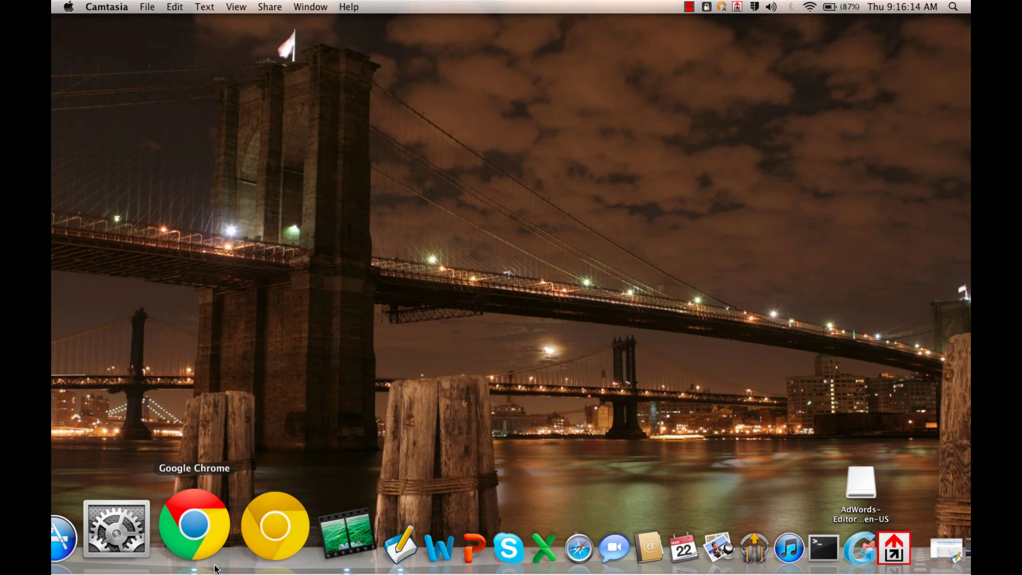
# - Launch Chrome from the Dock and load google.com
pyautogui.click(210, 548)
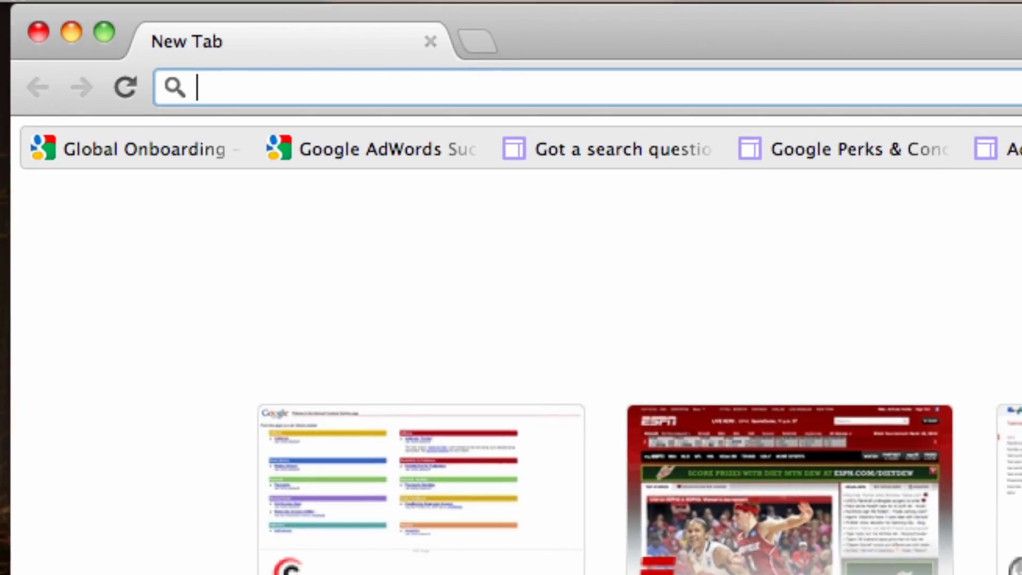
pyautogui.write('google')
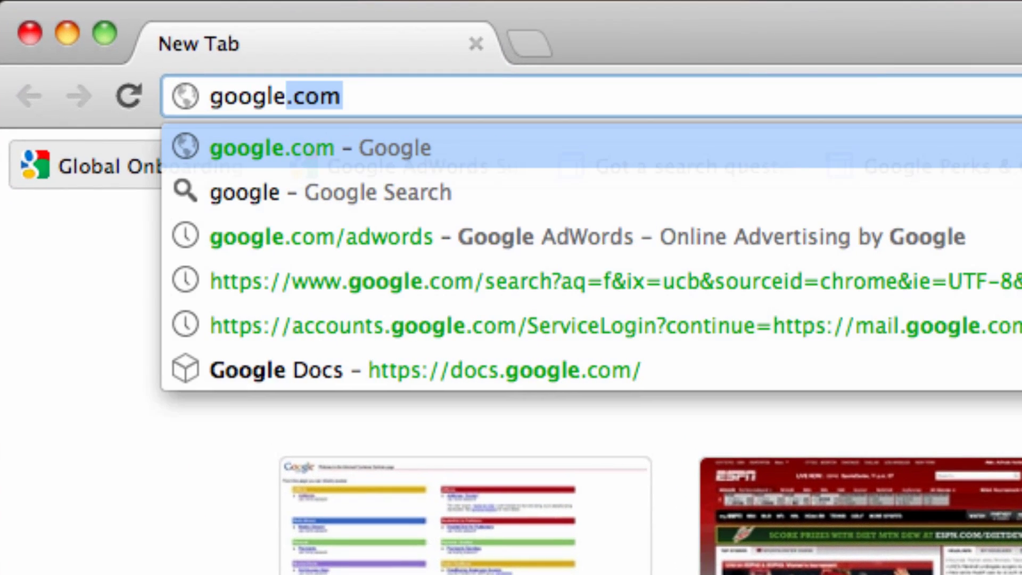
pyautogui.write('.co')
pyautogui.press('Return')
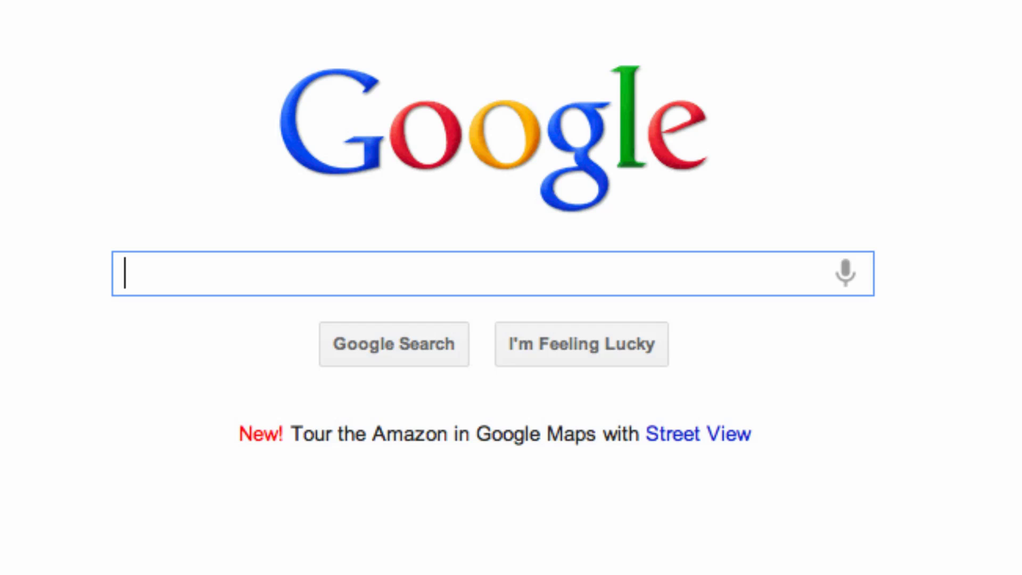
pyautogui.write('adwords')
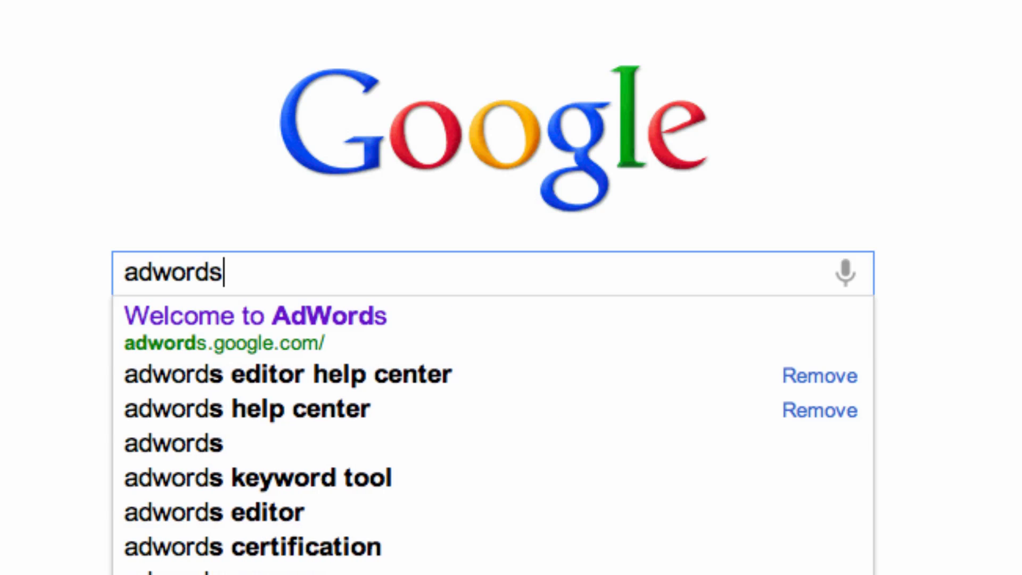
pyautogui.write(' editor')
# - Run the Google search for 'adwords editor'
pyautogui.press('Return')
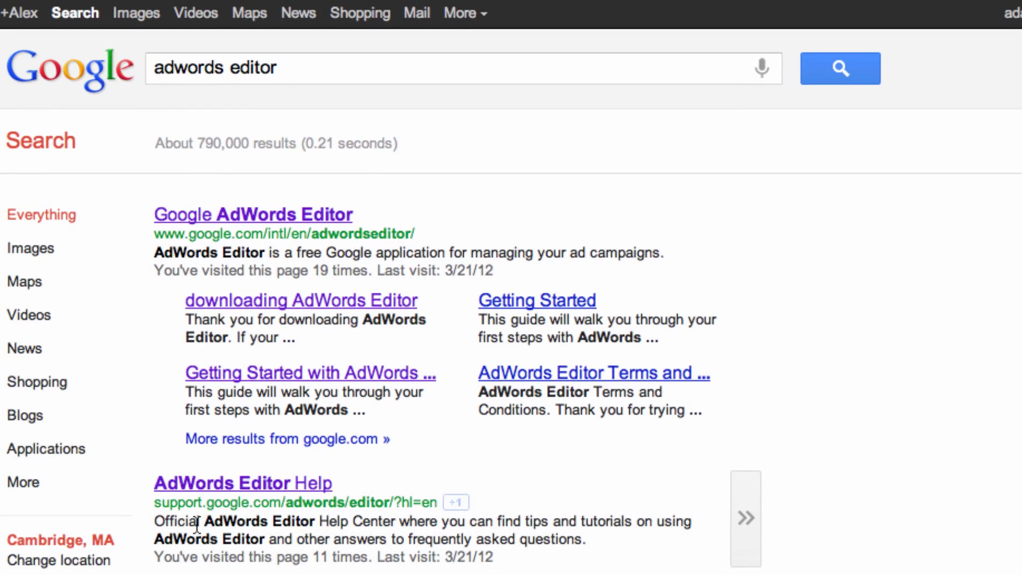
pyautogui.moveTo(262, 232)
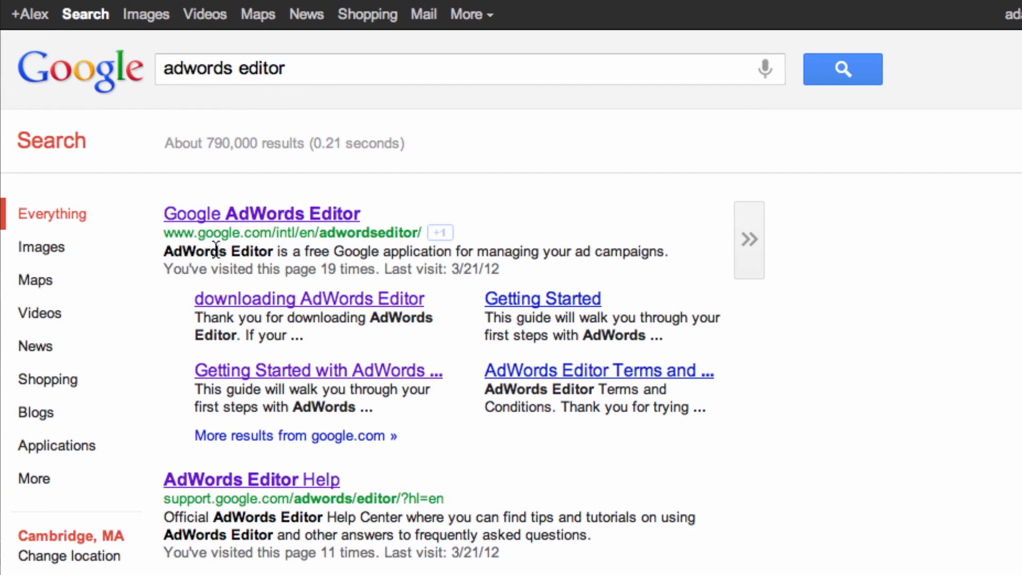
# - Open the Google AdWords Editor result and download the Mac version
pyautogui.click(225, 215)
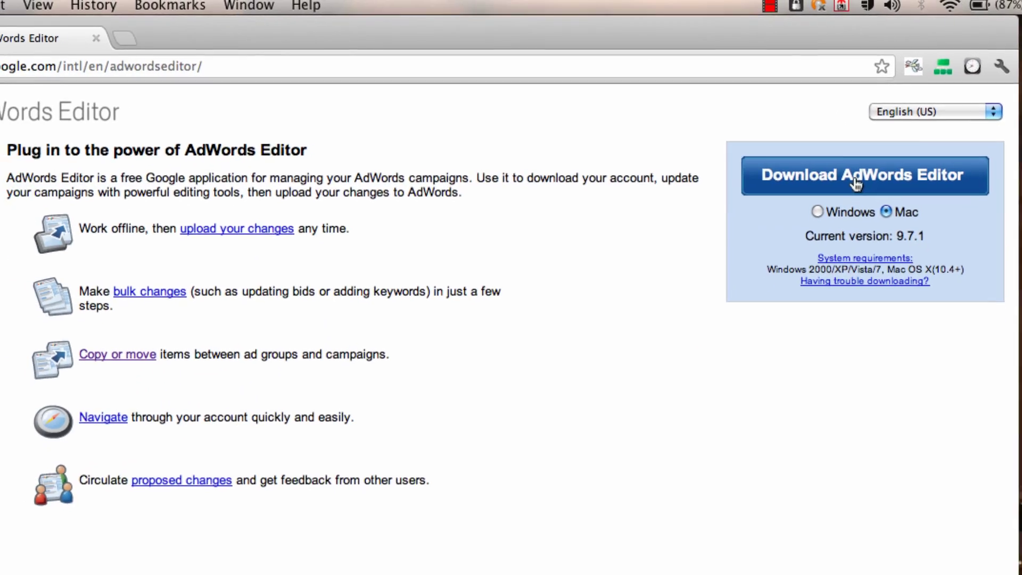
pyautogui.click(830, 204)
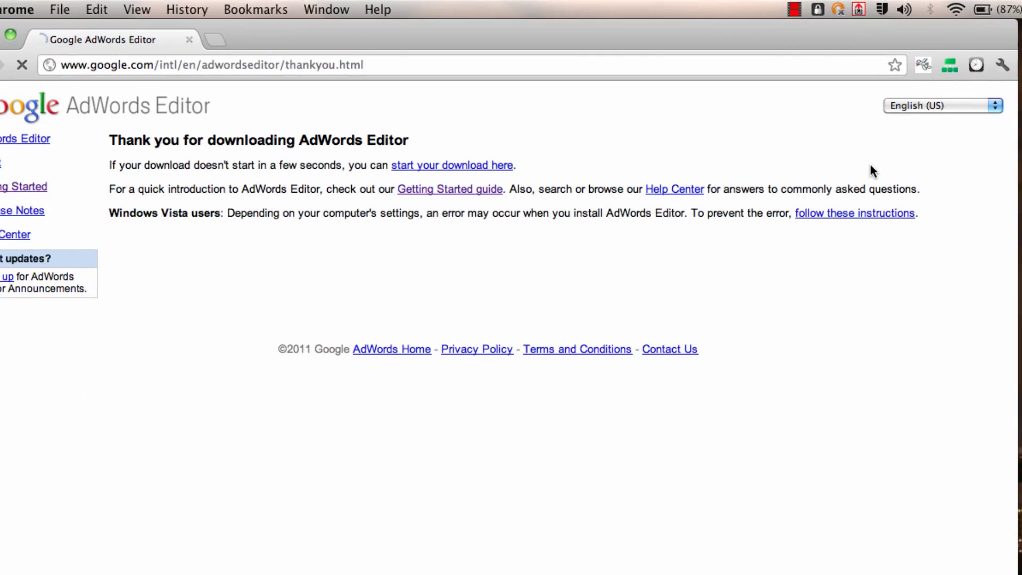